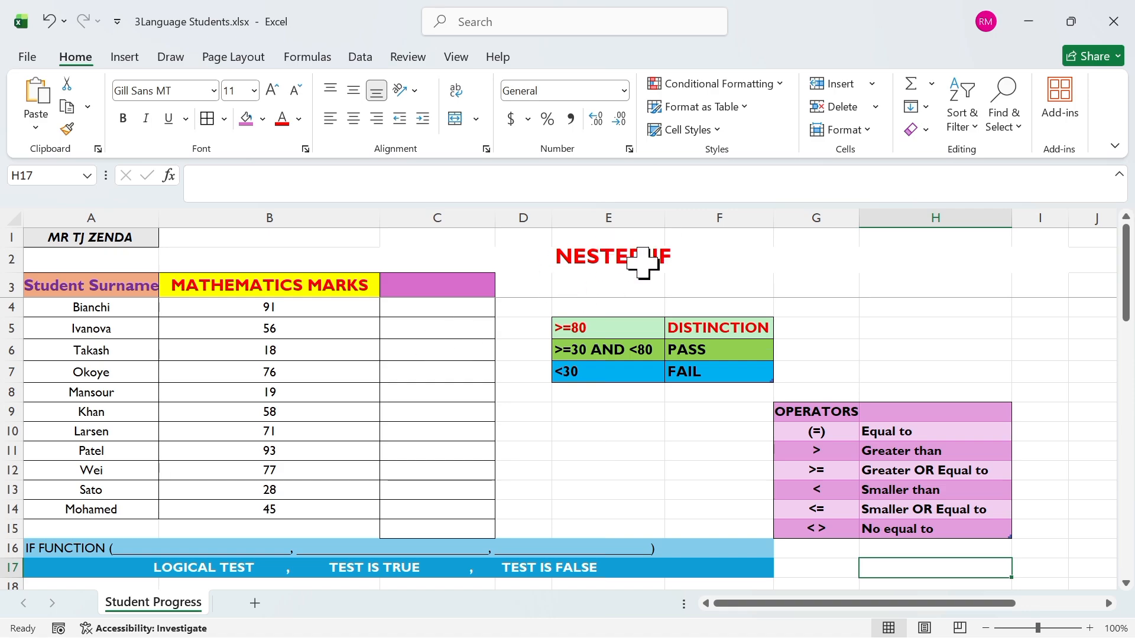
# Step: Start an IF formula in cell C4 with the logical test B4>=80
pyautogui.click(408, 309)
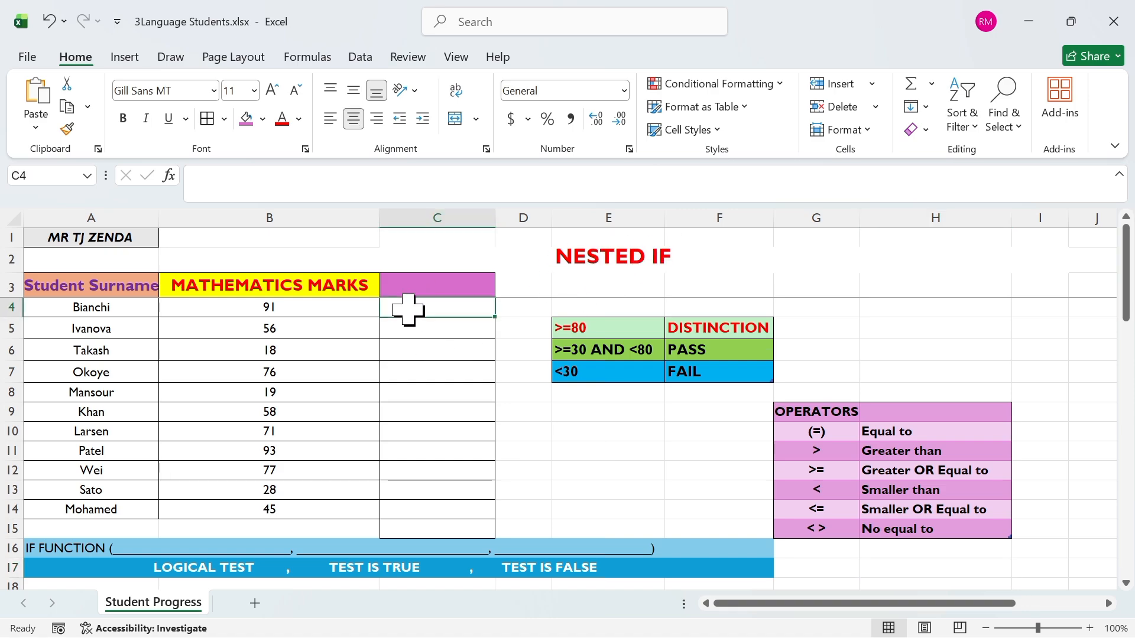
pyautogui.write('=')
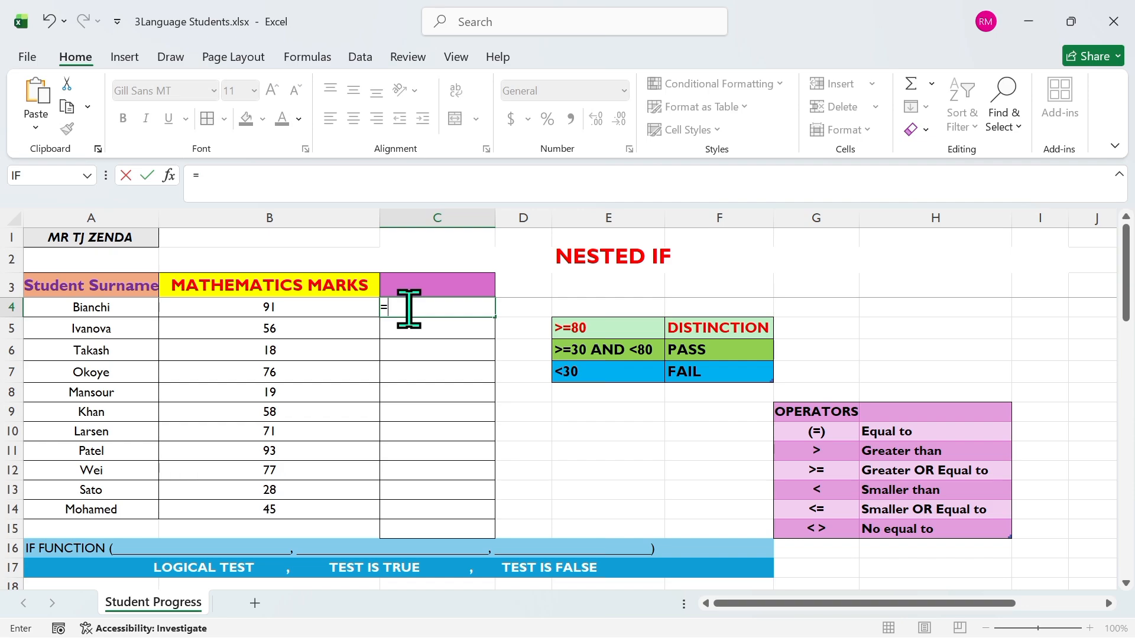
pyautogui.write('IF')
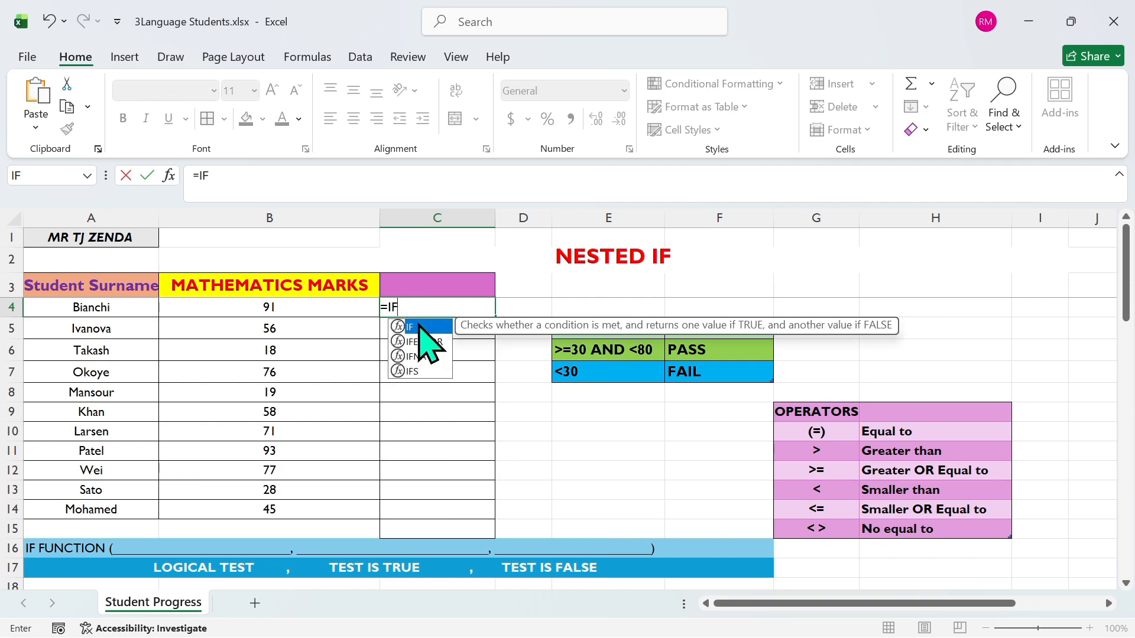
pyautogui.write('(')
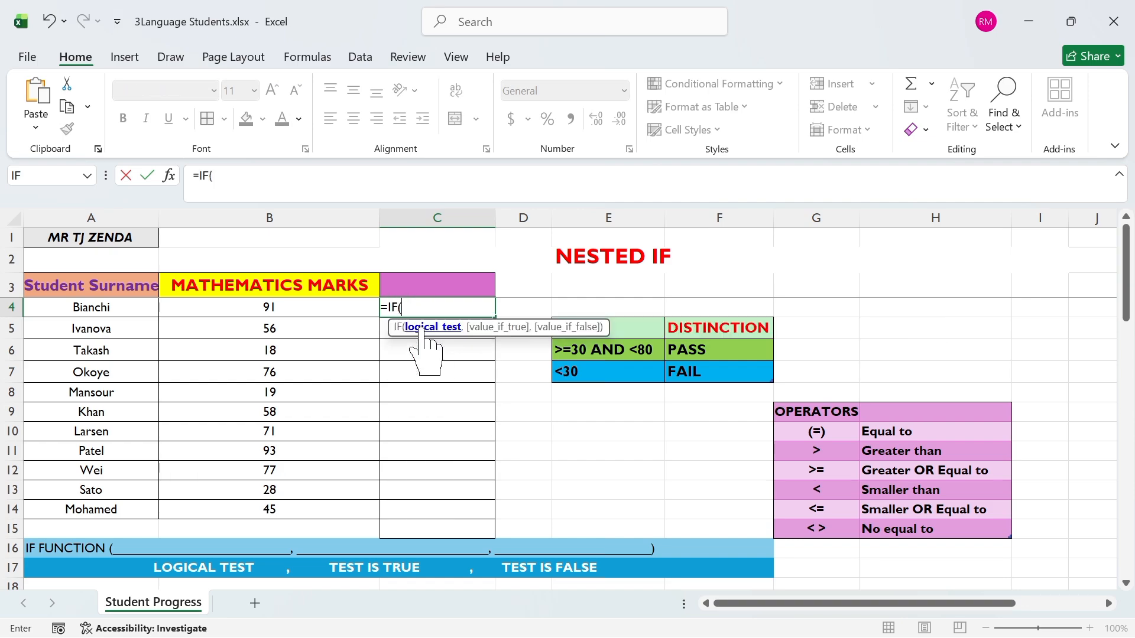
pyautogui.click(314, 310)
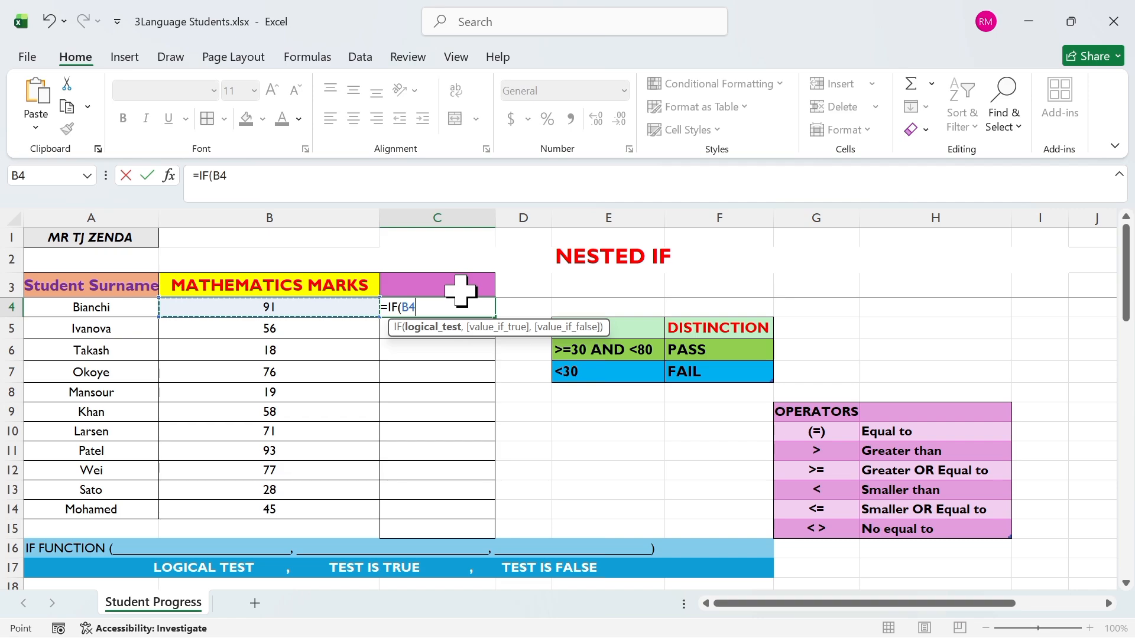
pyautogui.write('>=')
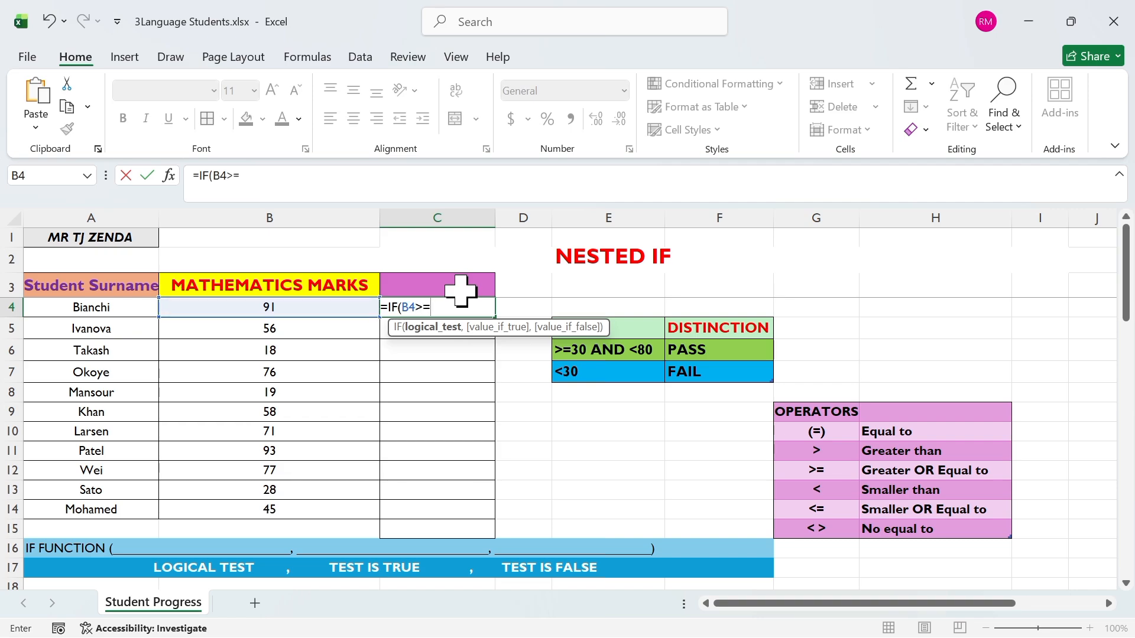
pyautogui.write('80,"')
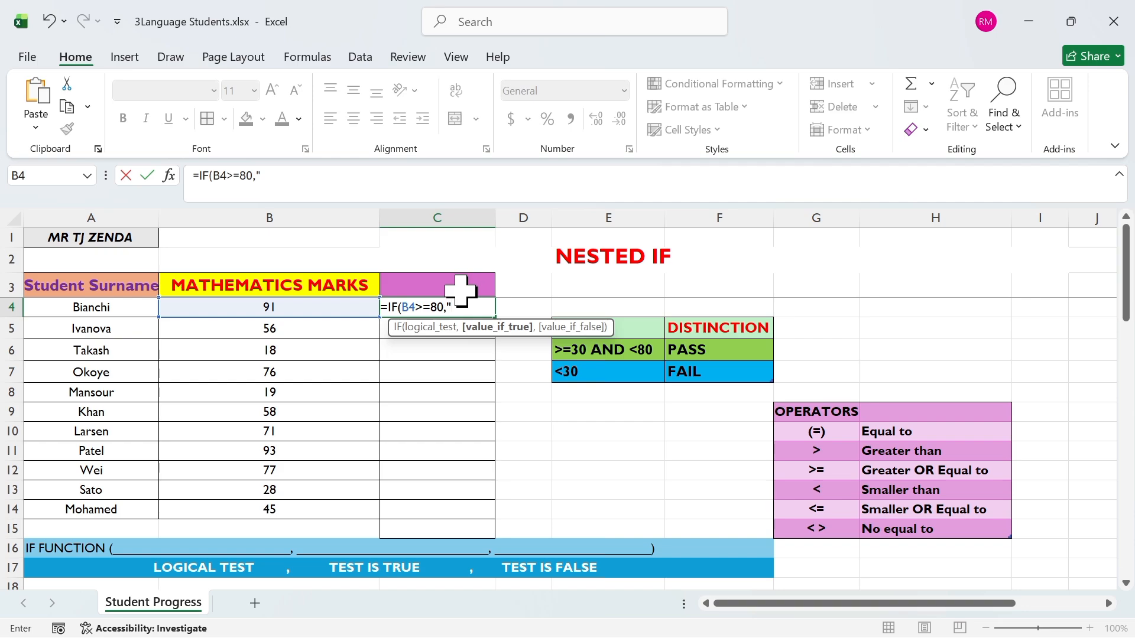
pyautogui.write('DISTINCTIO')
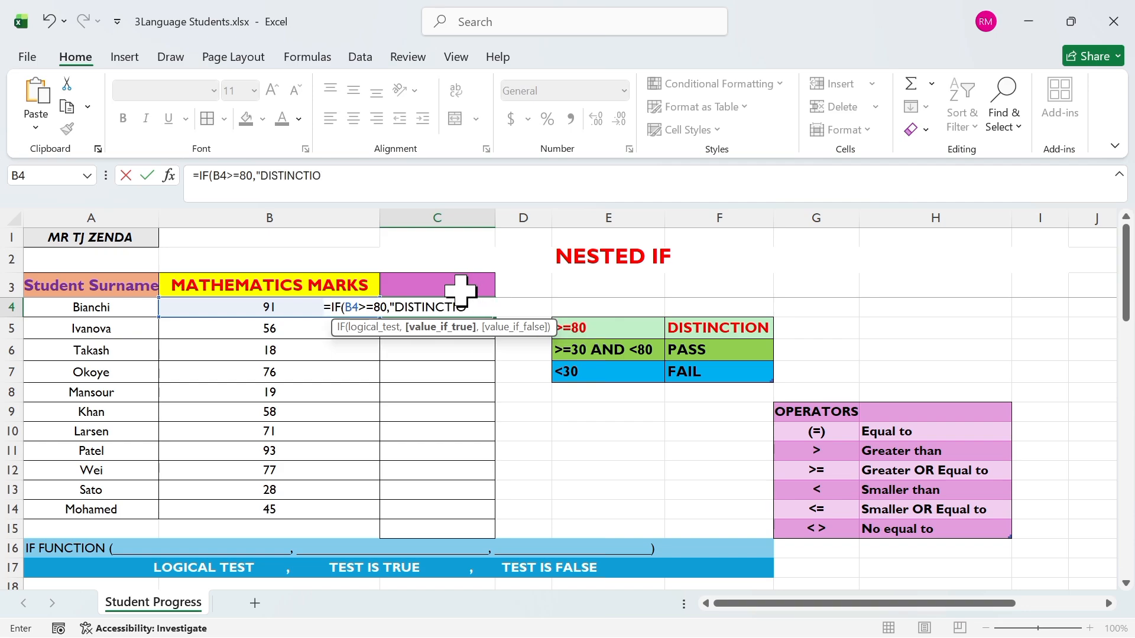
pyautogui.write('N",')
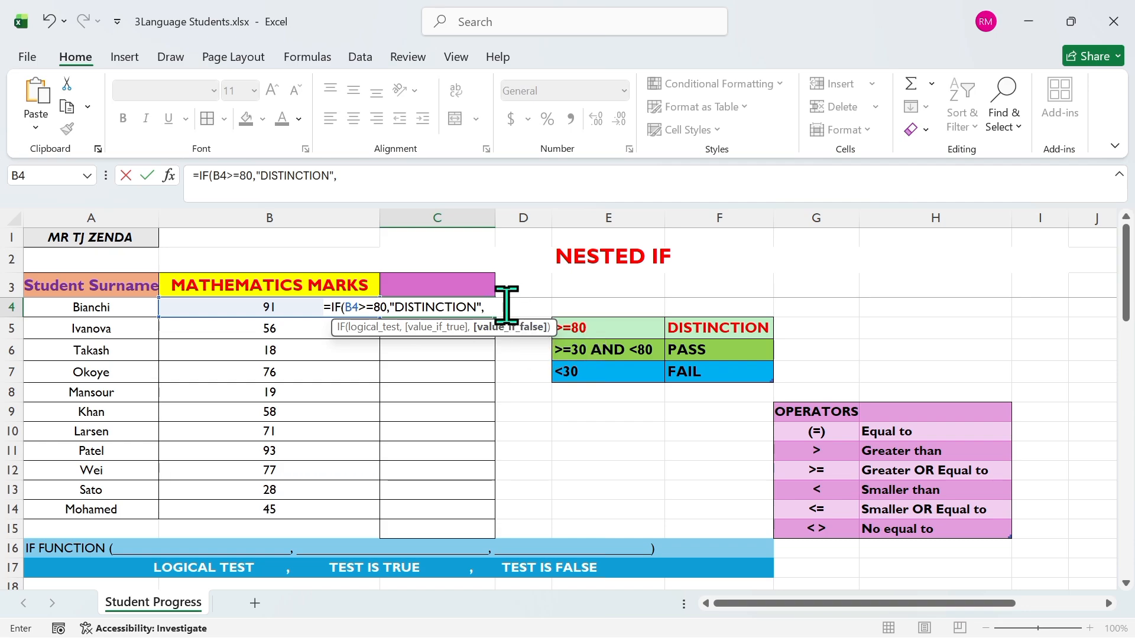
# Step: Nest a second IF as the value if false, its test being an AND function with the first condition B4>=30
pyautogui.write('IF')
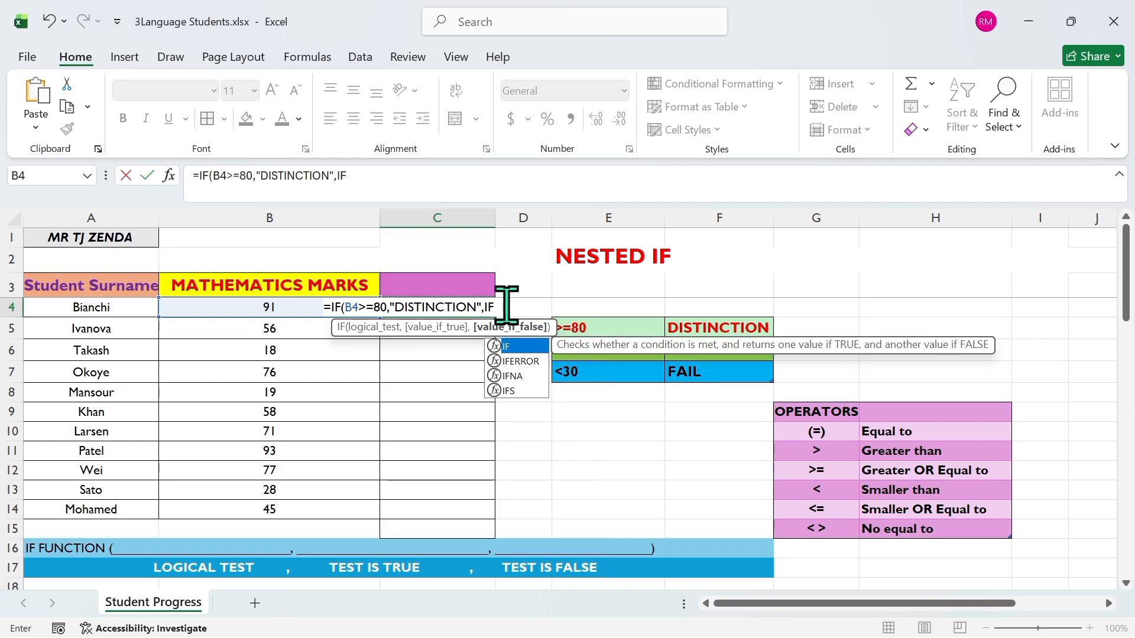
pyautogui.doubleClick(518, 347)
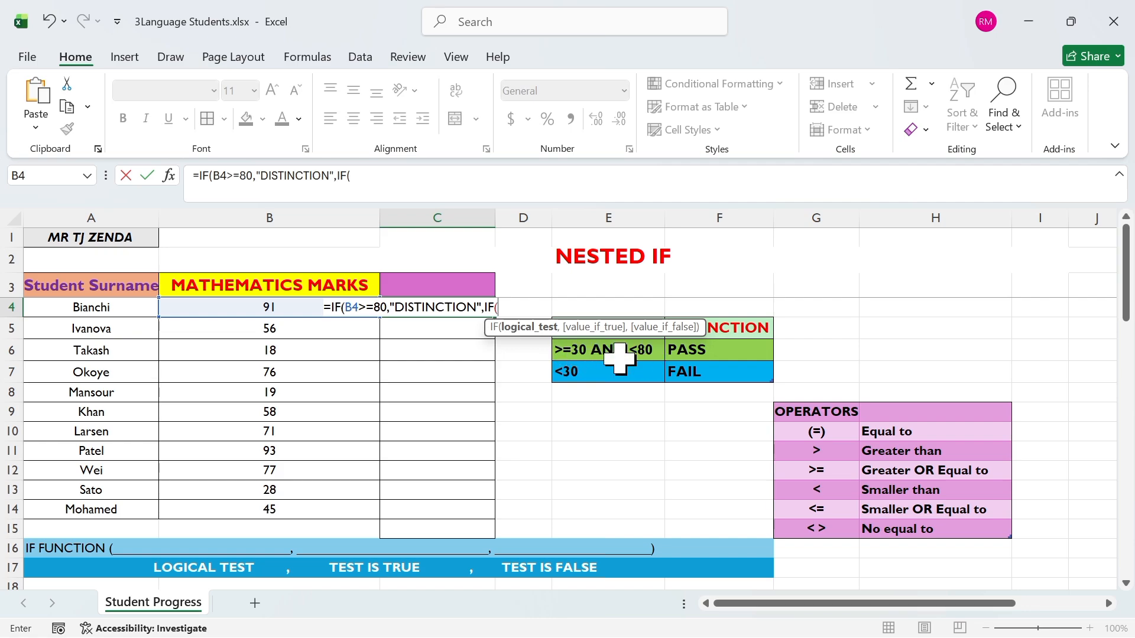
pyautogui.write('AND')
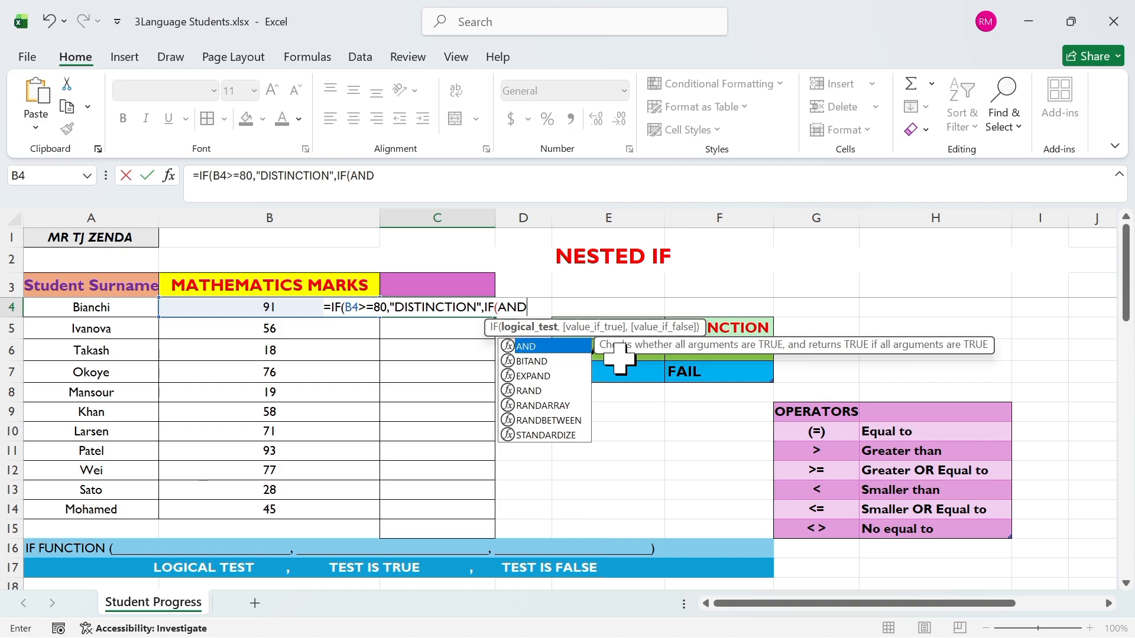
pyautogui.doubleClick(548, 346)
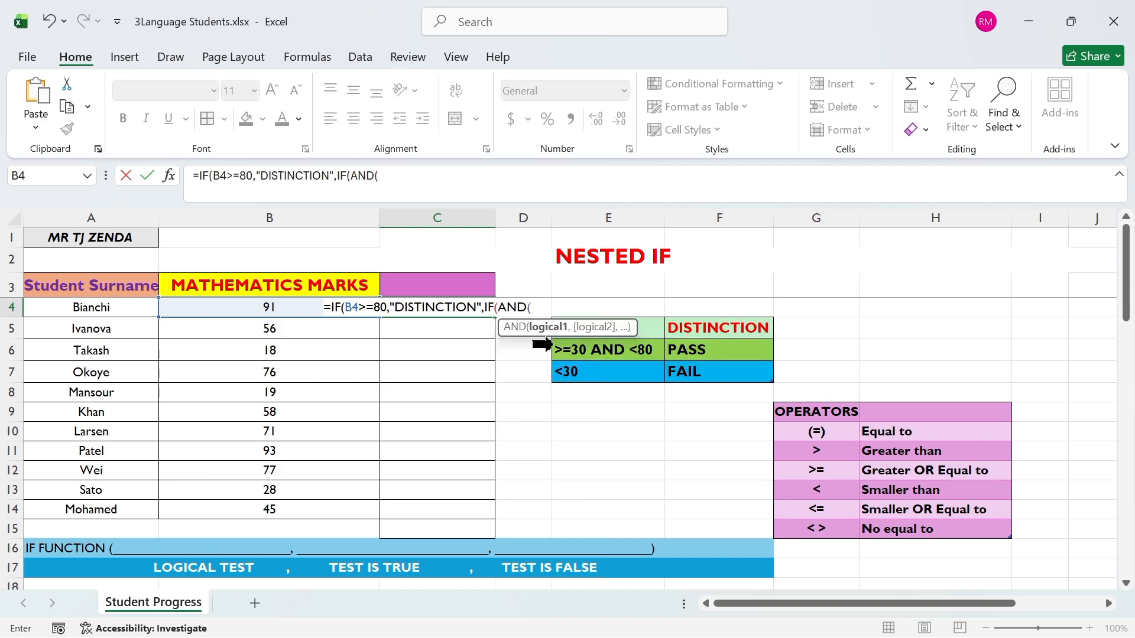
pyautogui.click(290, 309)
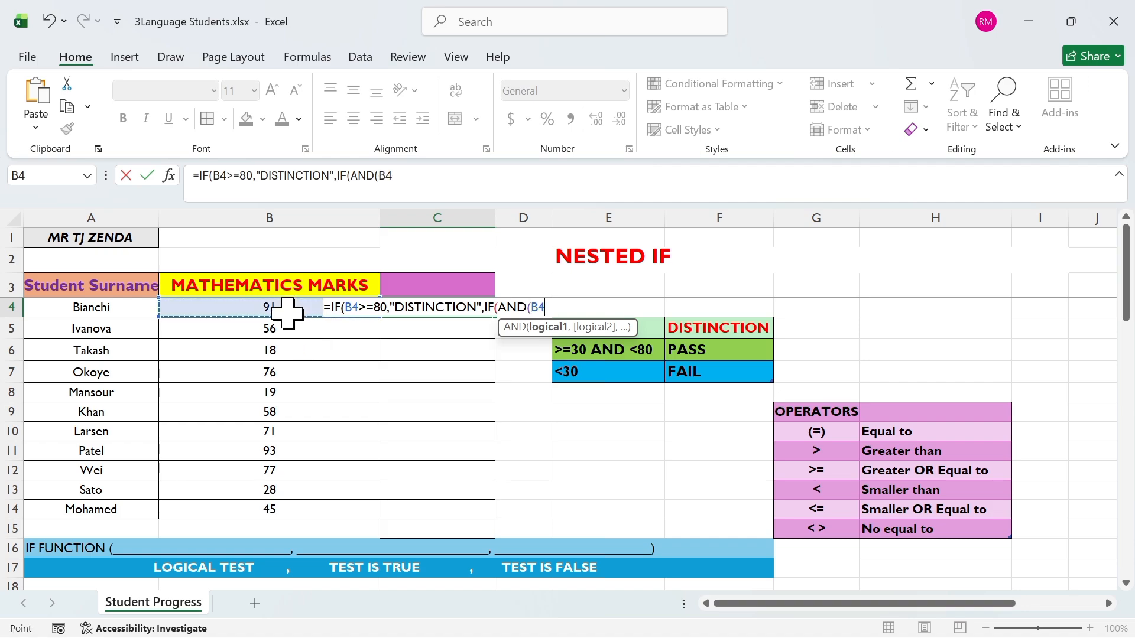
pyautogui.write('>')
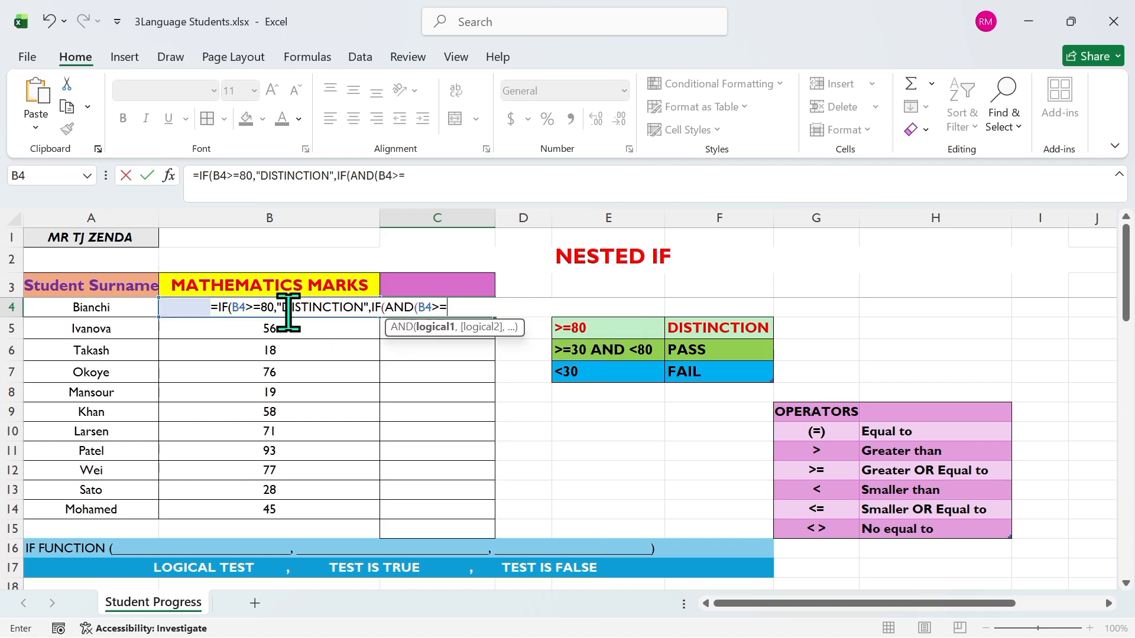
pyautogui.write('=30,')
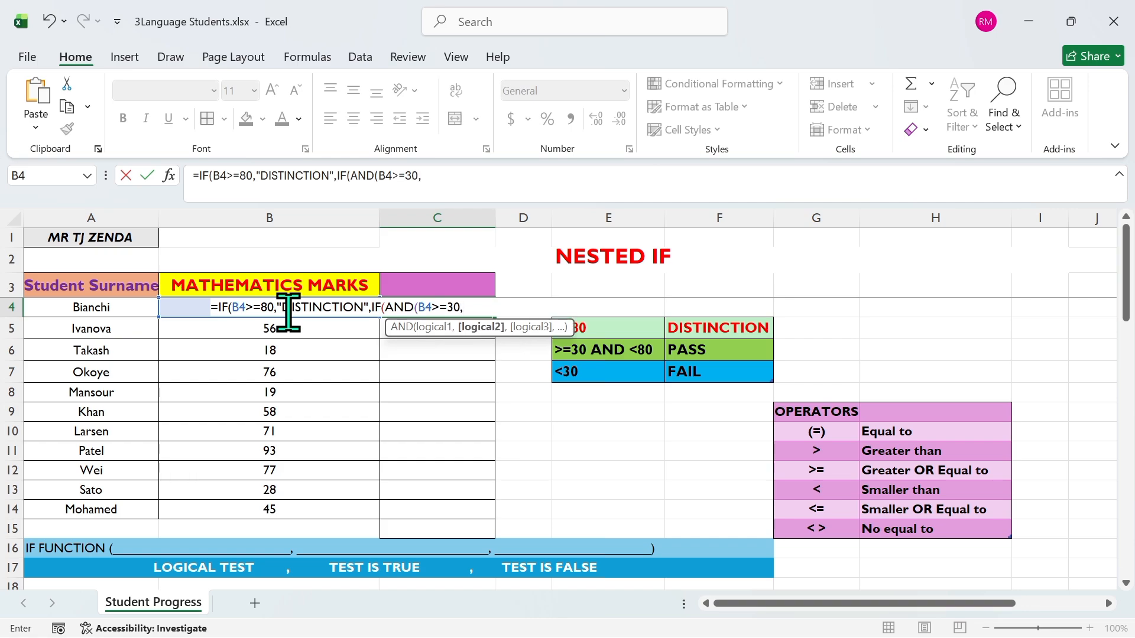
# Step: Add B4<80 as the second condition of the AND function and close its parenthesis
pyautogui.click(188, 308)
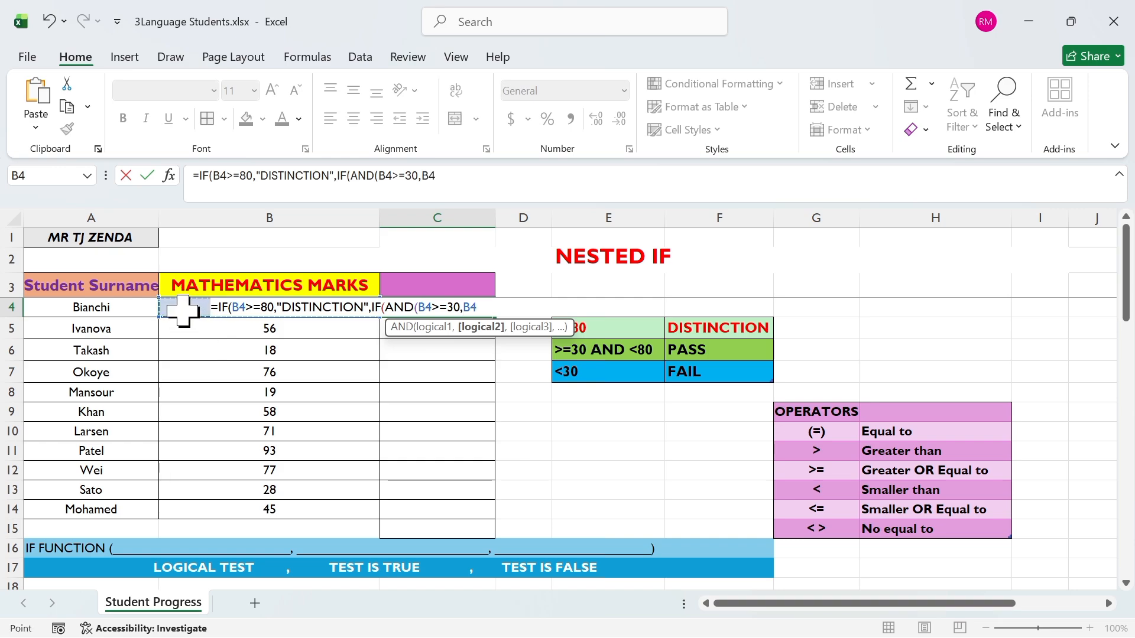
pyautogui.press('BackSpace')
pyautogui.press('BackSpace')
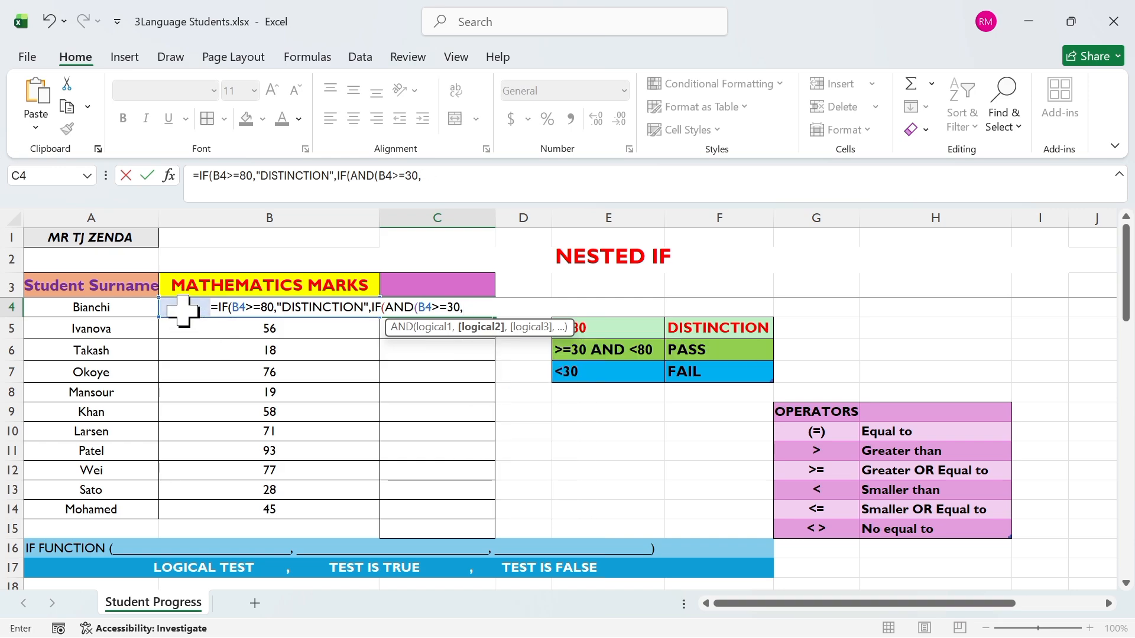
pyautogui.click(183, 311)
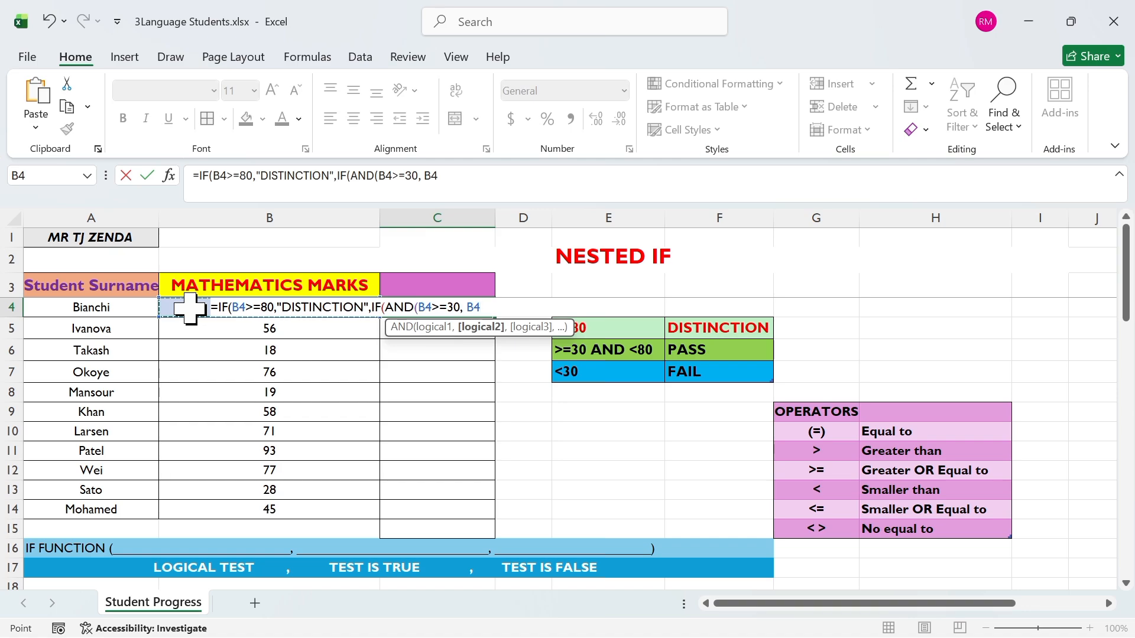
pyautogui.write(',')
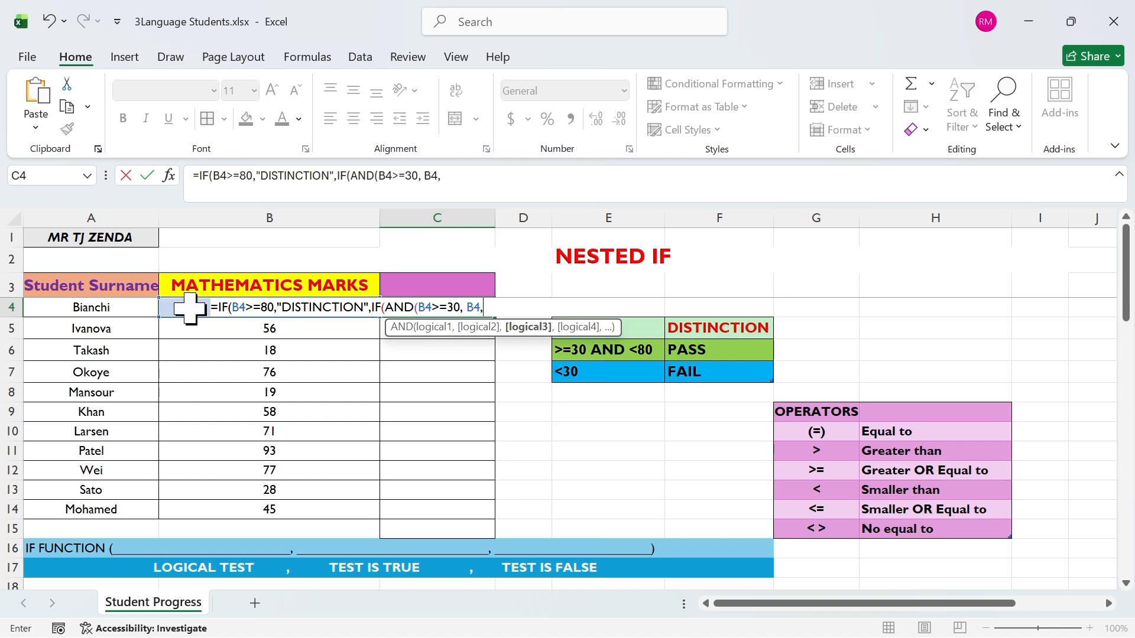
pyautogui.press('BackSpace')
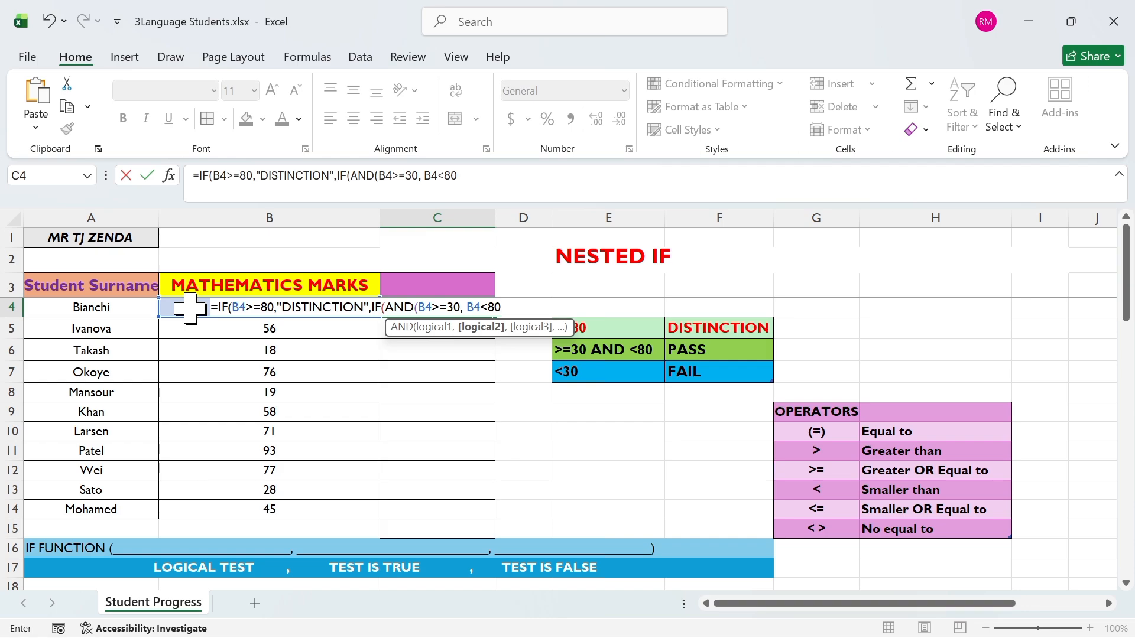
pyautogui.write(')')
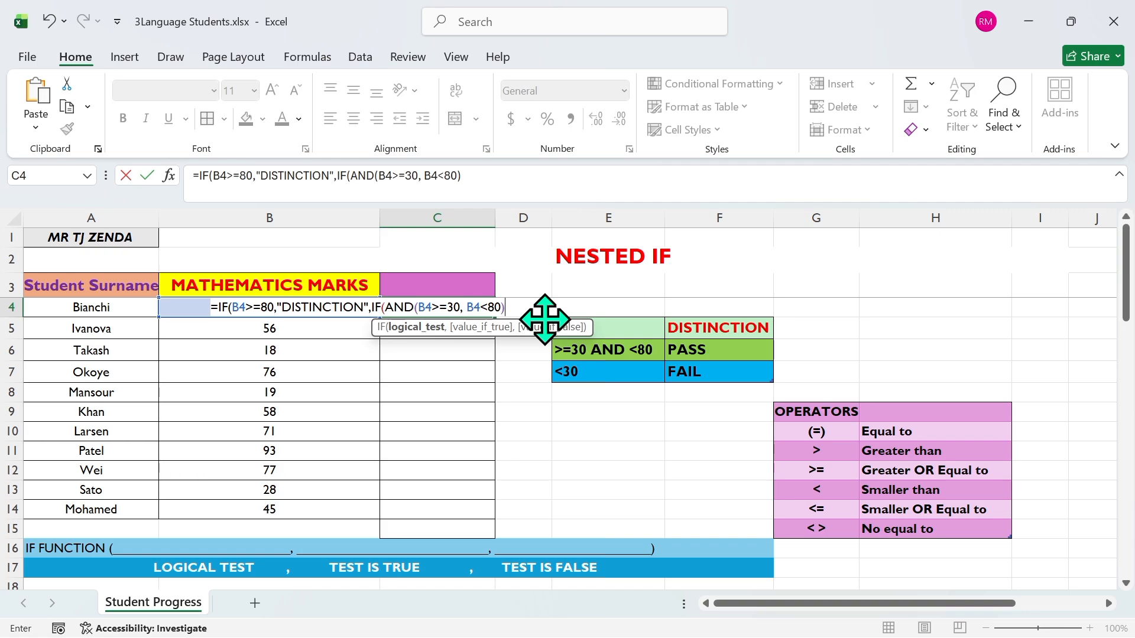
# Step: Complete the nested IF with "PASS" if true and "FAIL" if false, close both IF functions and enter the formula
pyautogui.write('),')
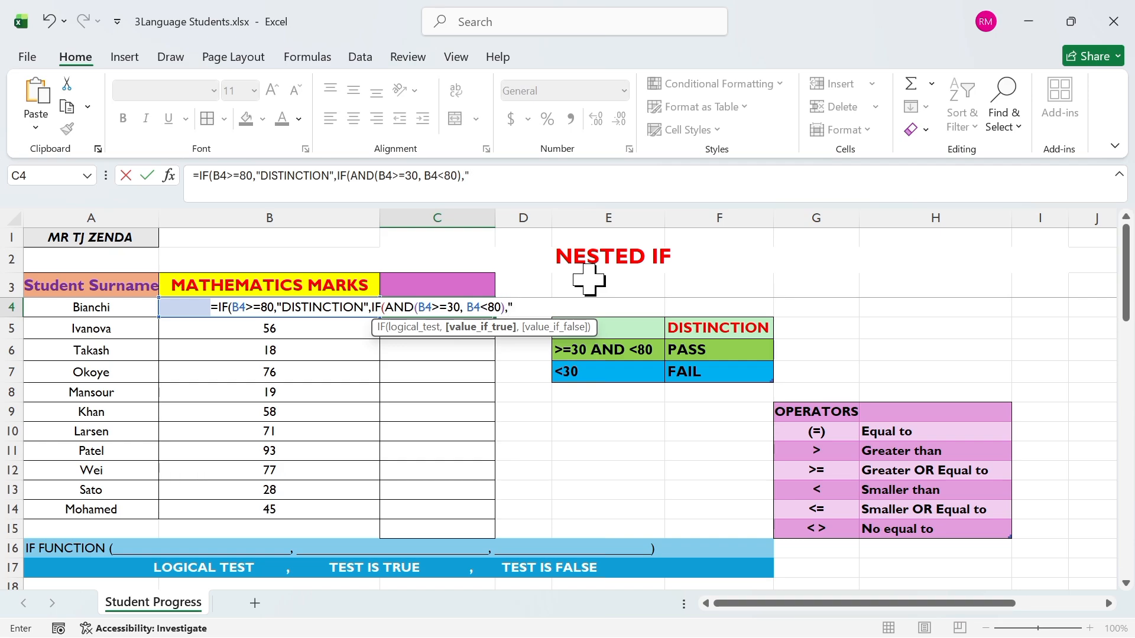
pyautogui.write('SS"')
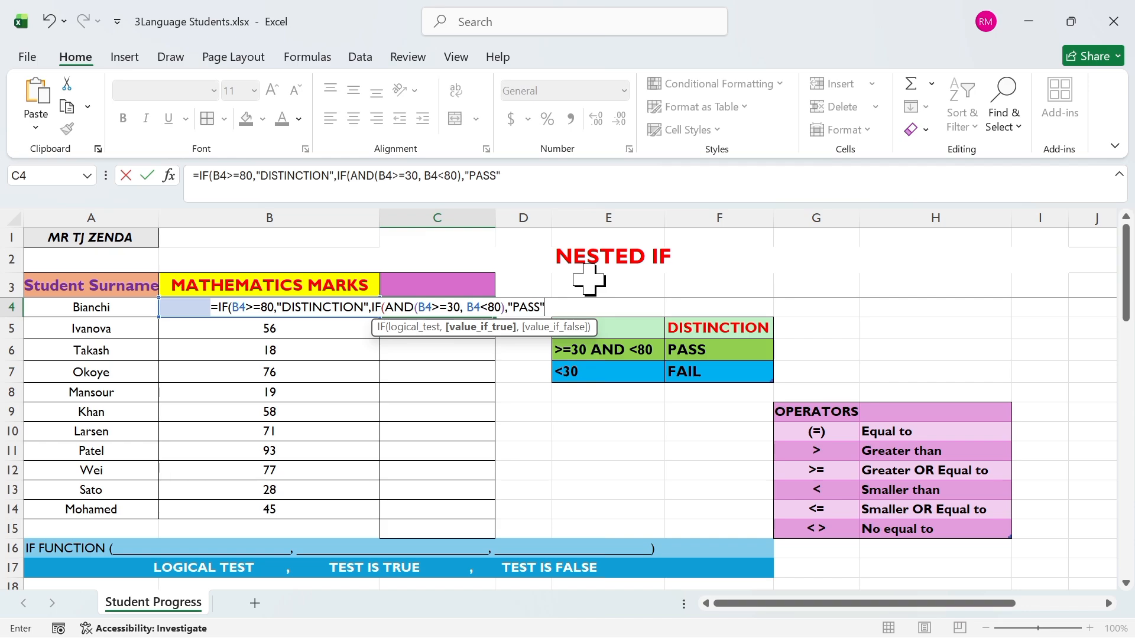
pyautogui.write(', "FAIL')
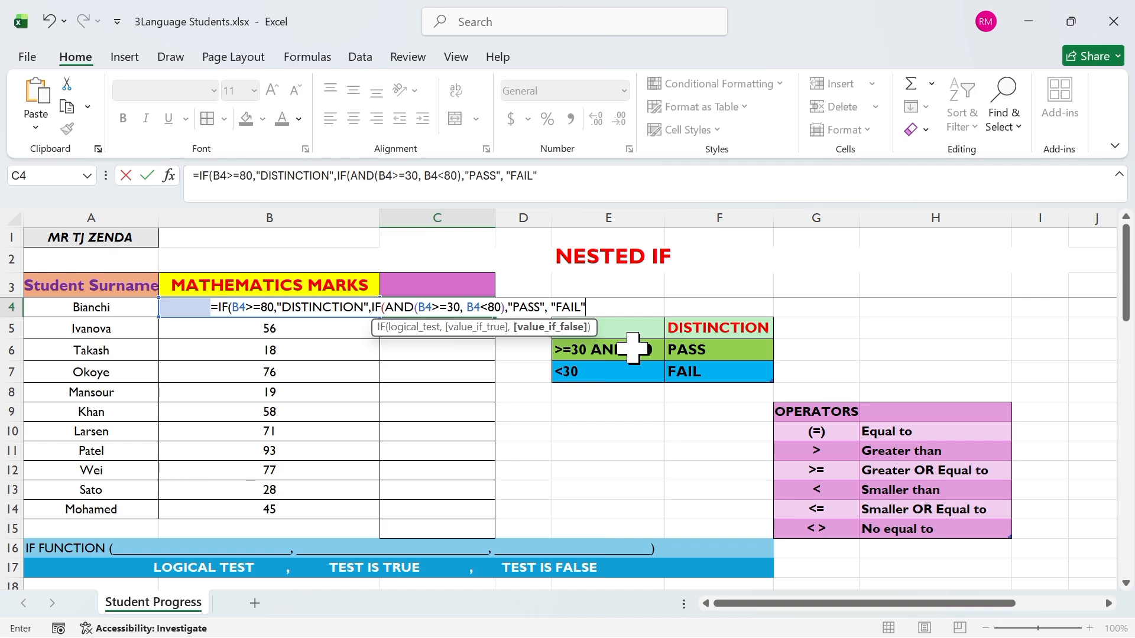
pyautogui.write(')')
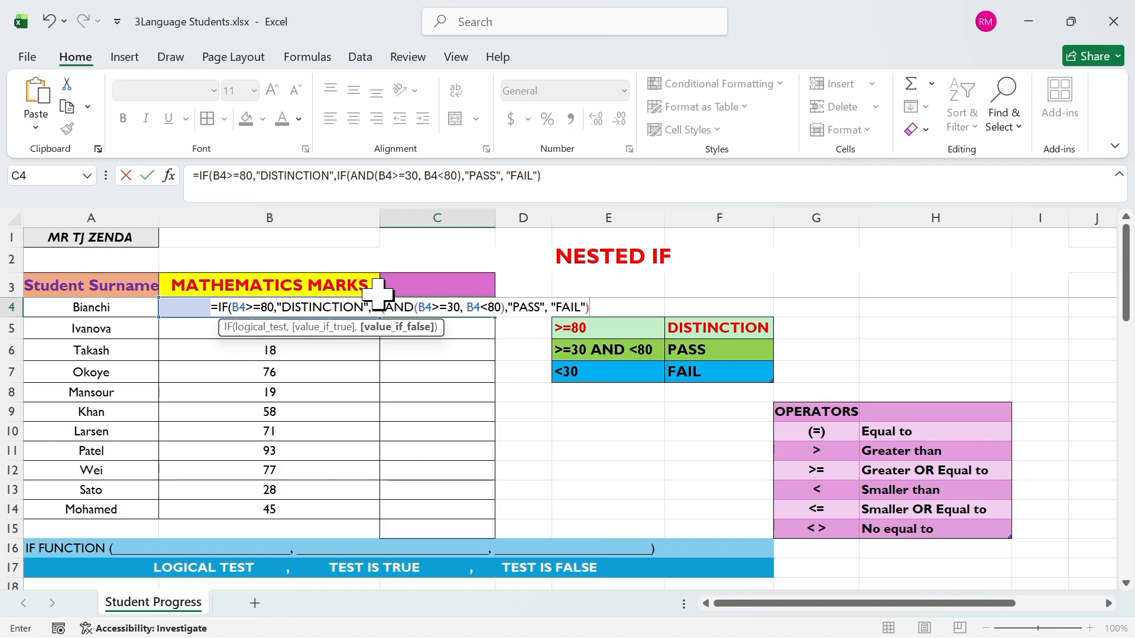
pyautogui.write(')')
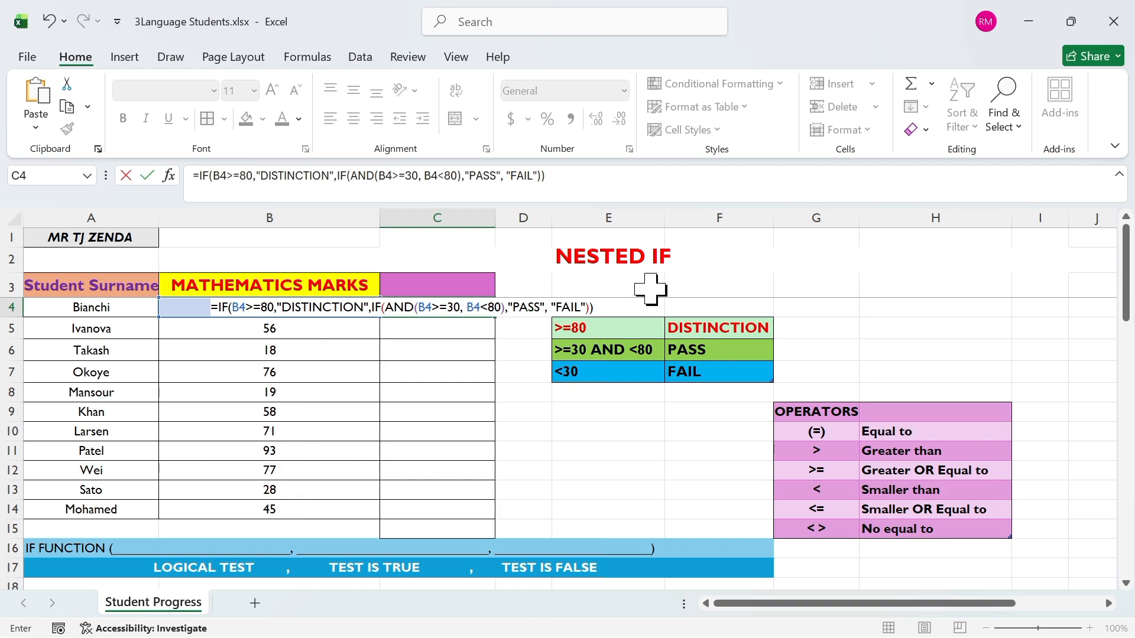
pyautogui.press('Return')
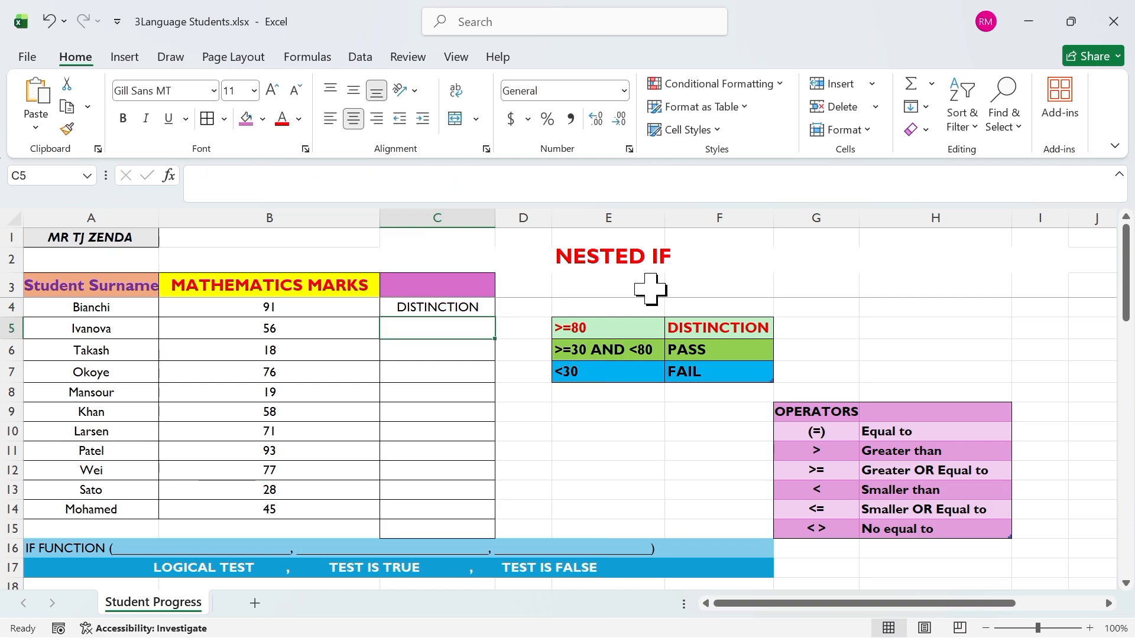
# Step: Fill the nested IF formula from C4 down through C14
pyautogui.click(453, 306)
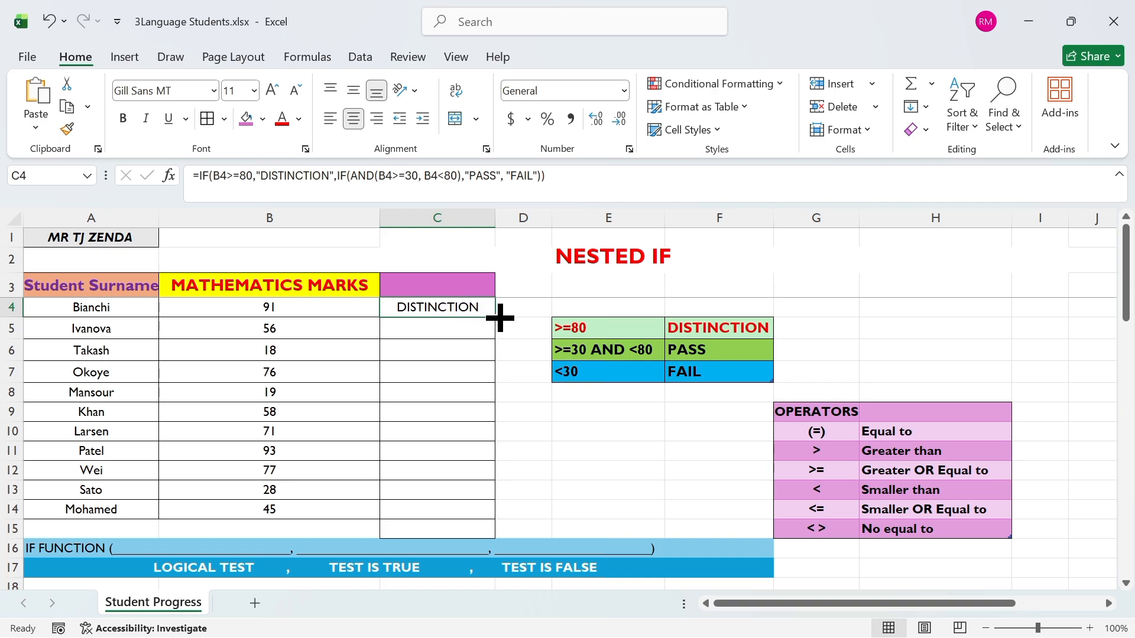
pyautogui.moveTo(500, 318); pyautogui.dragTo(481, 510)
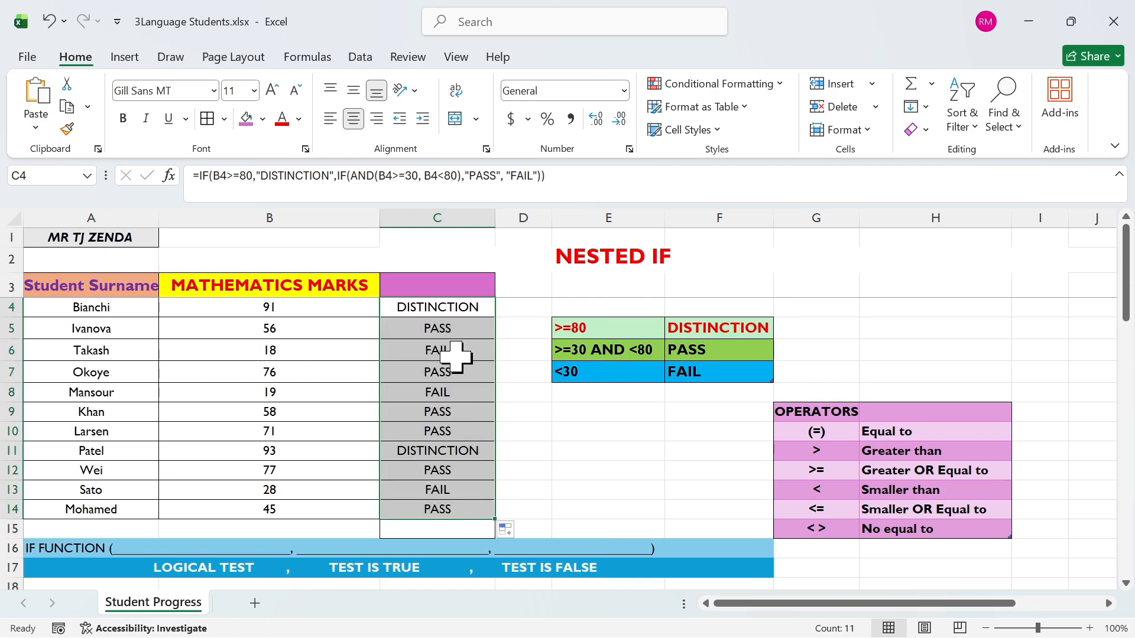
# Step: Check the results in C5, C6, C8 and C13, comparing rows 6, 8 and 13 with their mathematics marks
pyautogui.click(449, 328)
pyautogui.click(351, 350)
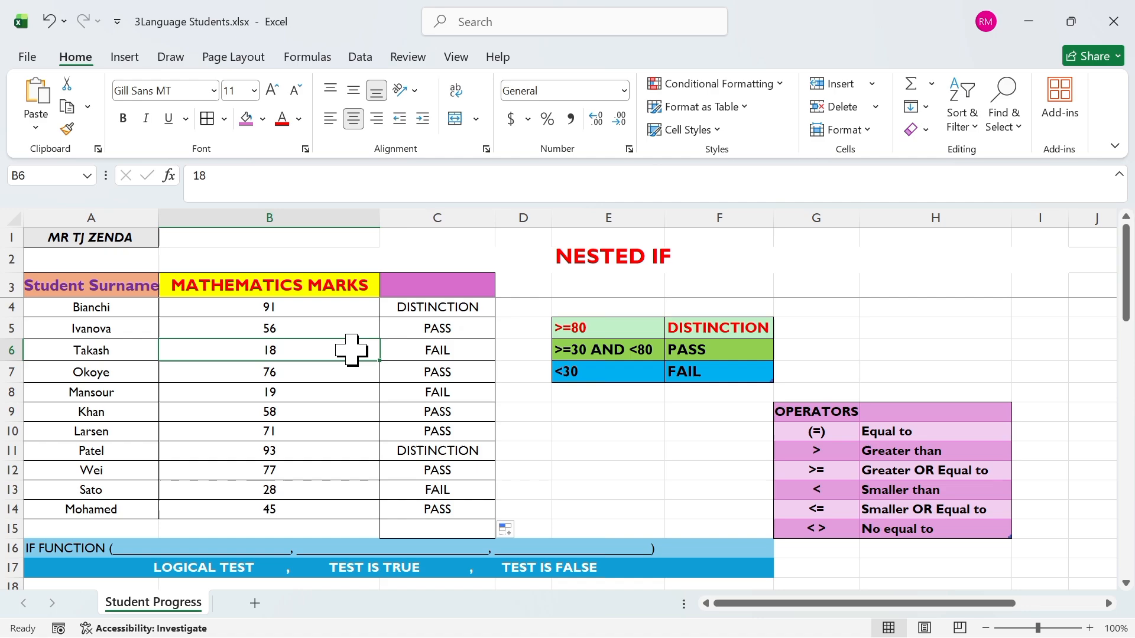
pyautogui.click(413, 356)
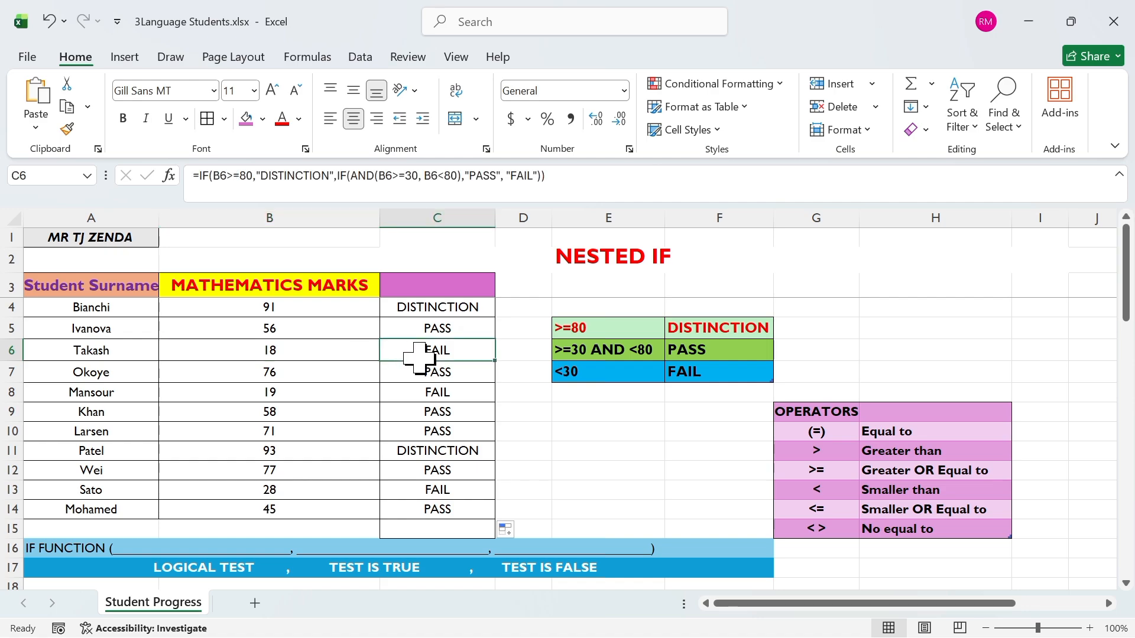
pyautogui.click(323, 392)
pyautogui.click(426, 390)
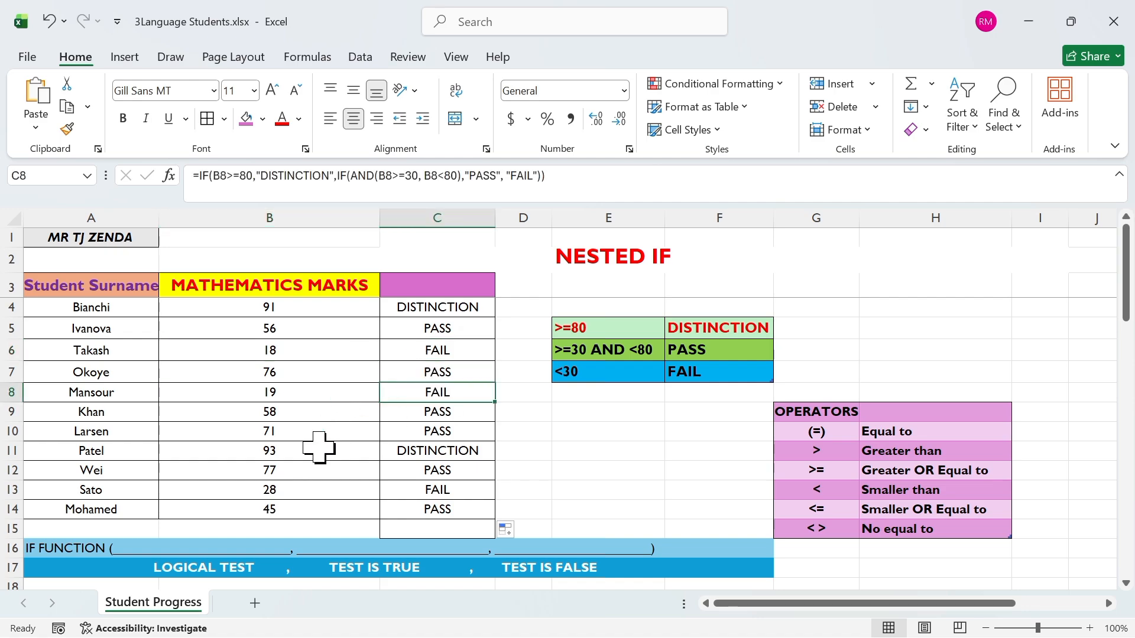
pyautogui.click(298, 491)
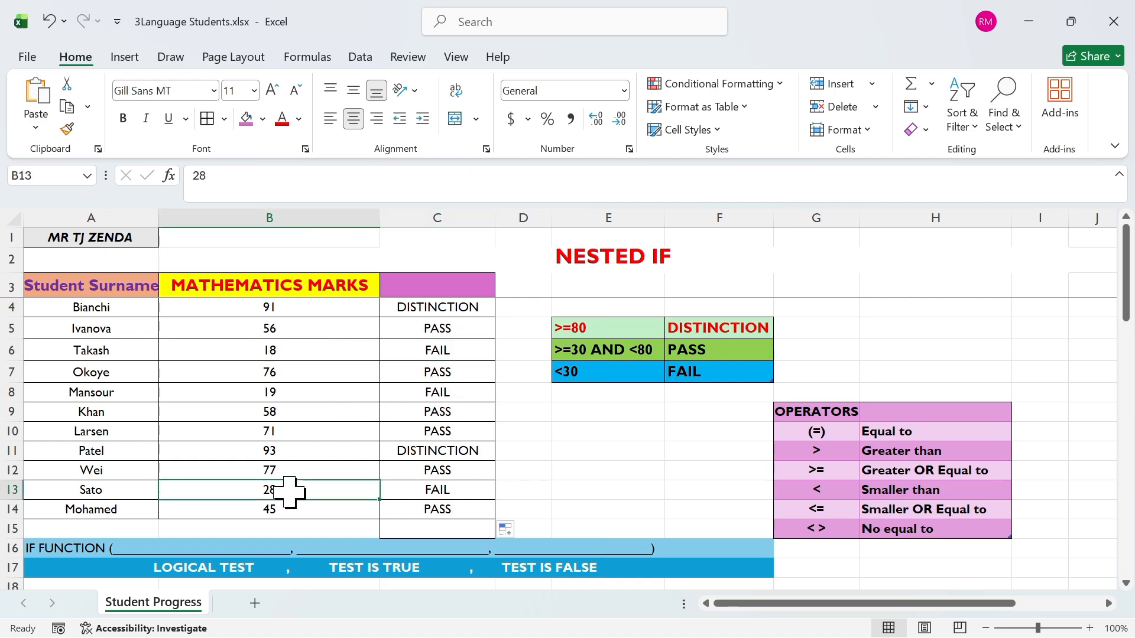
pyautogui.click(443, 496)
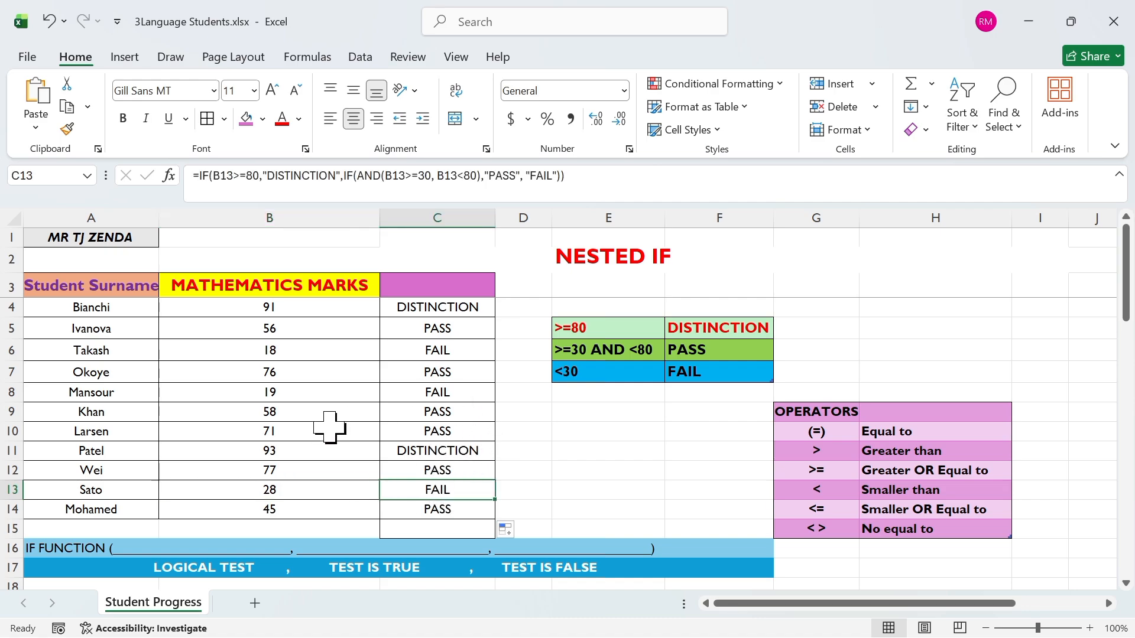